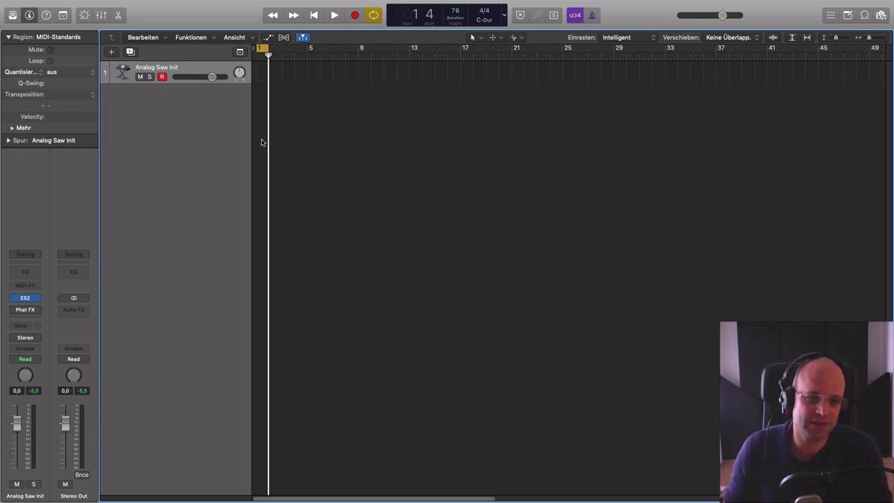
Step: Add a second software instrument track, load the stereo ES2 synthesizer on it and place its window over the arrangement
left_click(207, 103)
double_click(207, 103)
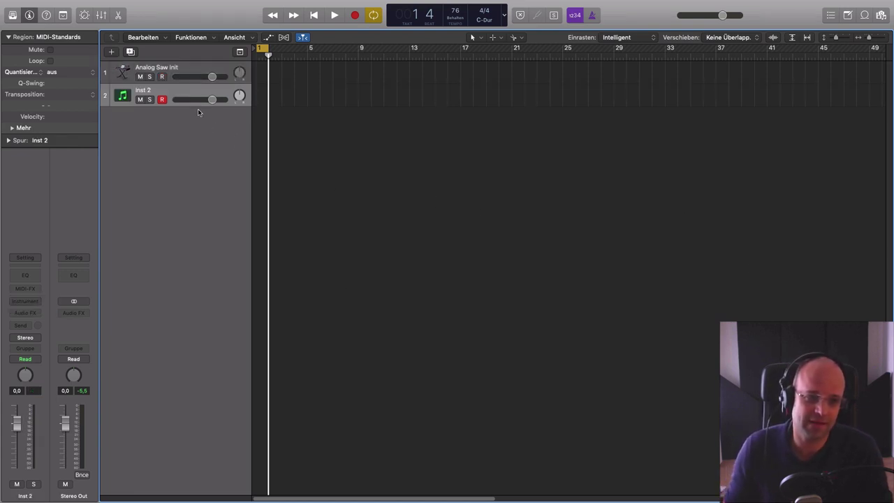
left_click(37, 301)
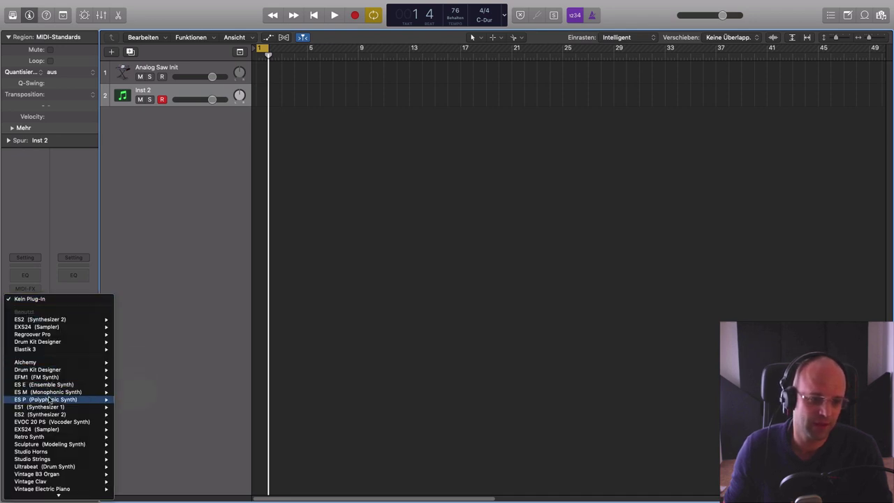
mouse_move(53, 407)
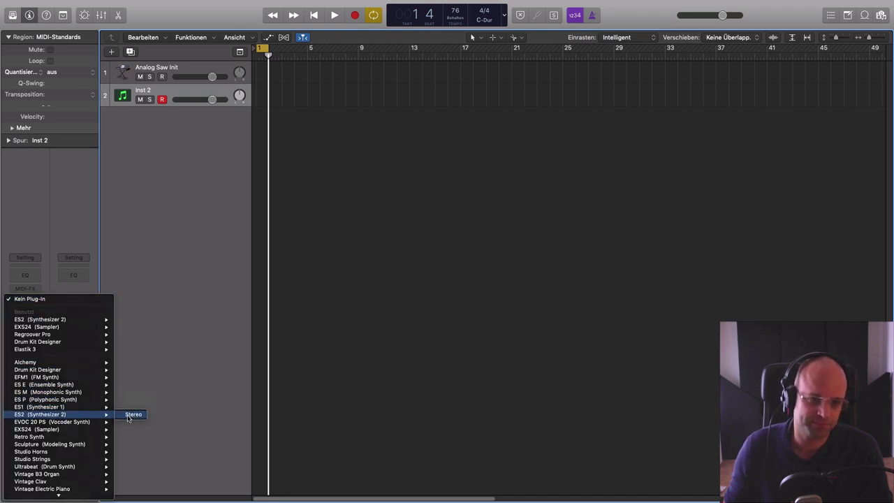
left_click(131, 417)
left_click_drag(292, 28, 535, 71)
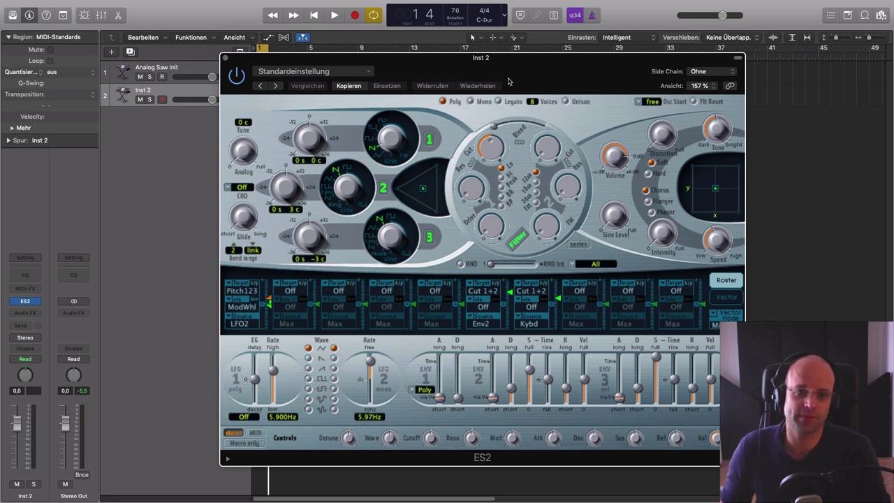
Step: Load the Analog Saw Init preset from the tutorial settings and turn it into a Mono patch with a sine wave on oscillator 1
left_click(370, 73)
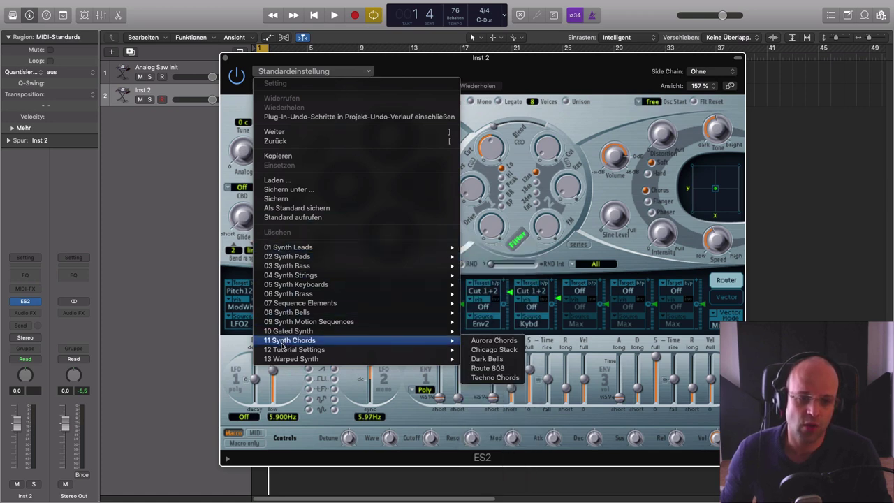
mouse_move(279, 350)
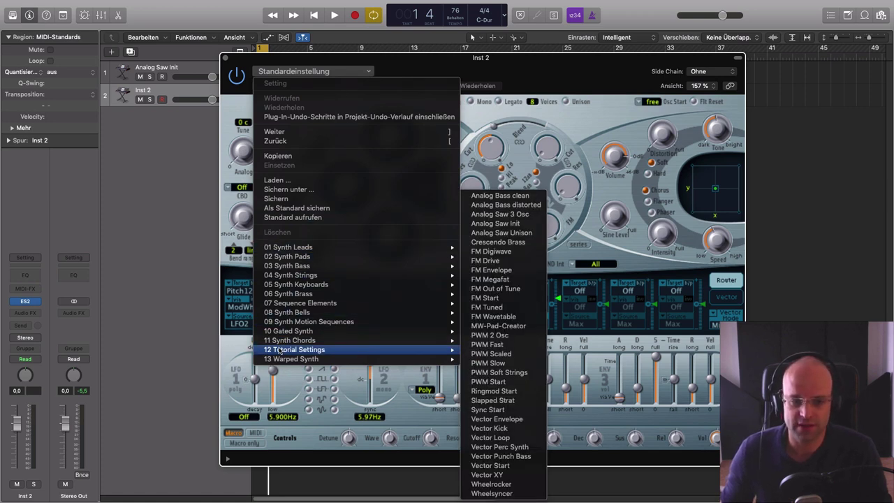
left_click(483, 224)
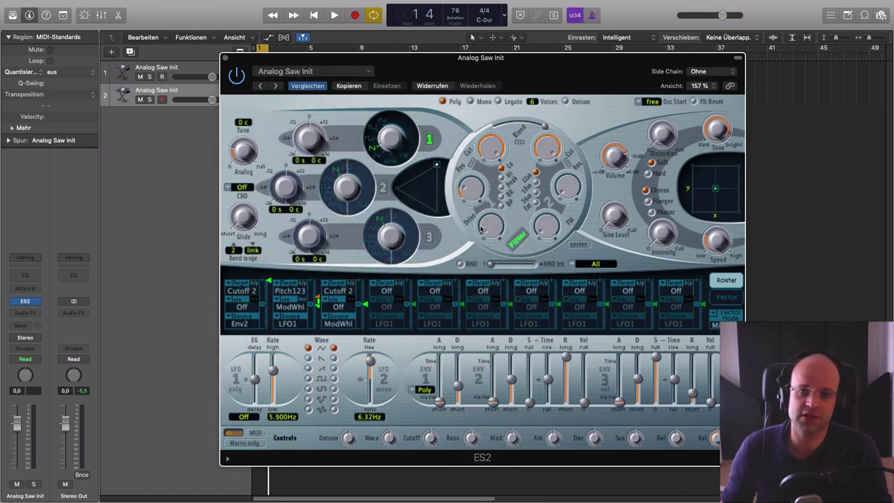
left_click(473, 102)
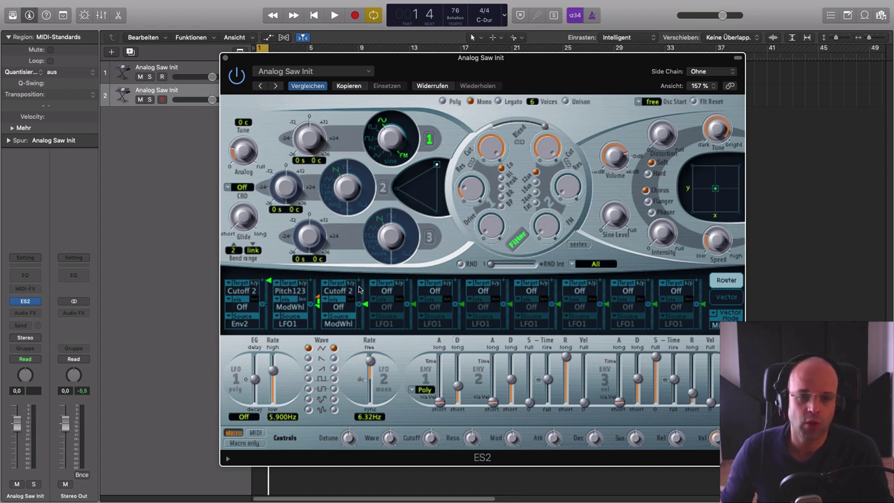
Step: Set the Pitch123 modulation's via to Off and its source to Env1, and shorten the Env 1 decay to about 0.24 ms
left_click(292, 302)
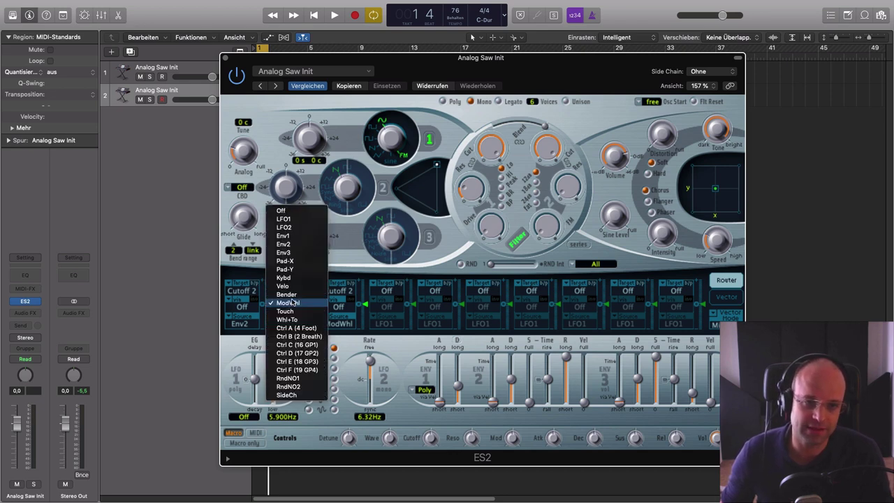
left_click(294, 212)
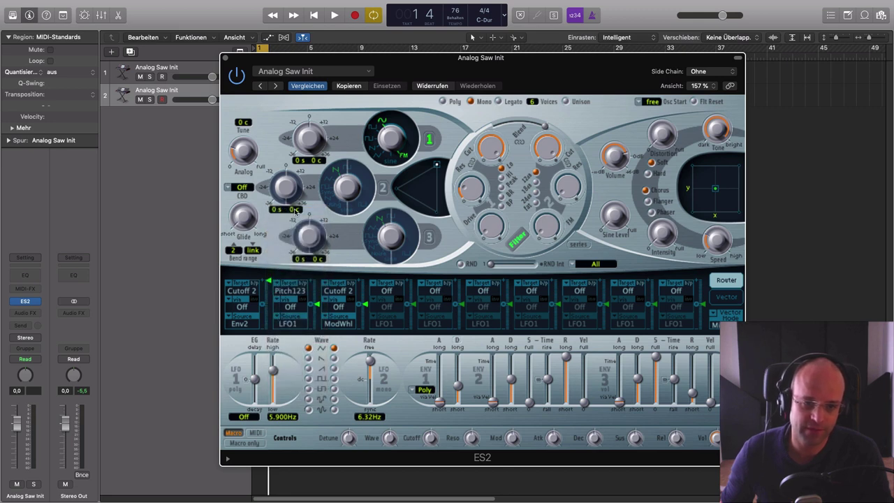
left_click(302, 326)
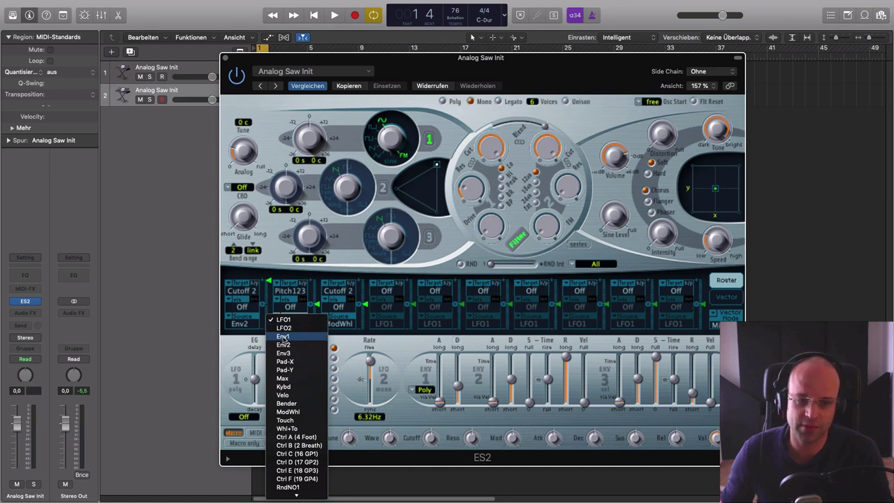
left_click(283, 337)
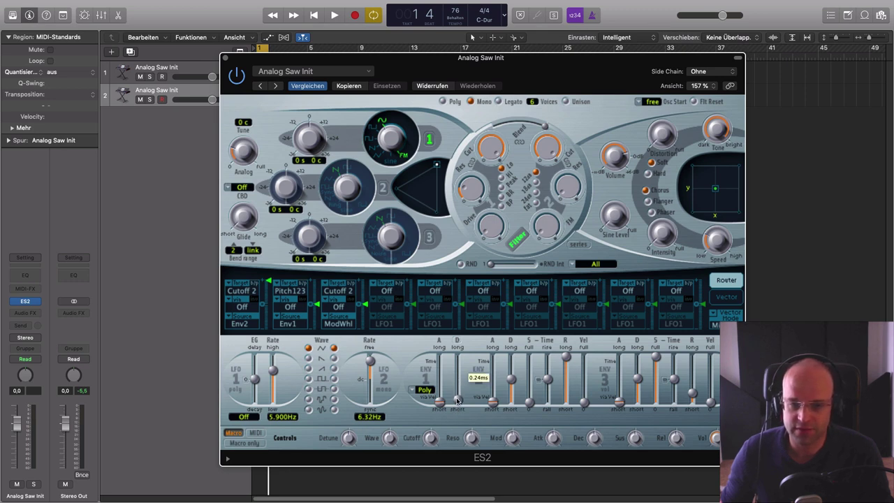
mouse_move(457, 399)
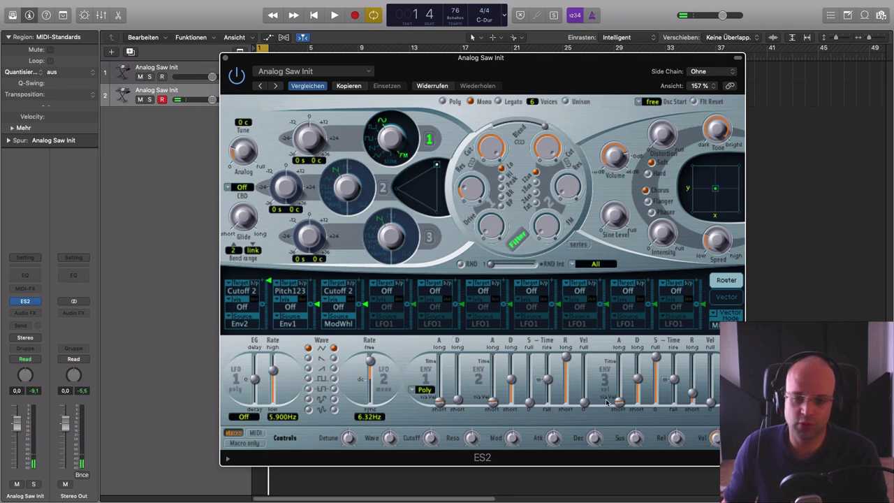
Step: Try different attack times on Env 3 and leave the attack slightly longer than its minimum
left_click_drag(619, 405, 615, 397)
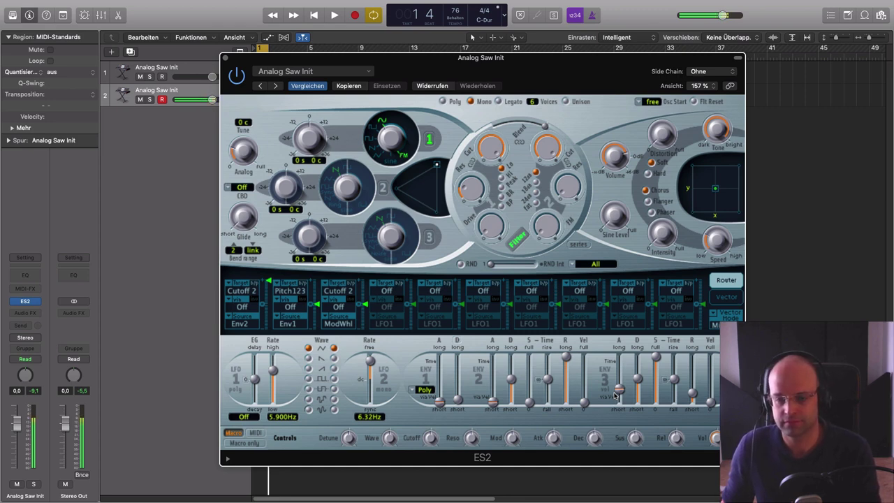
left_click_drag(618, 388, 615, 412)
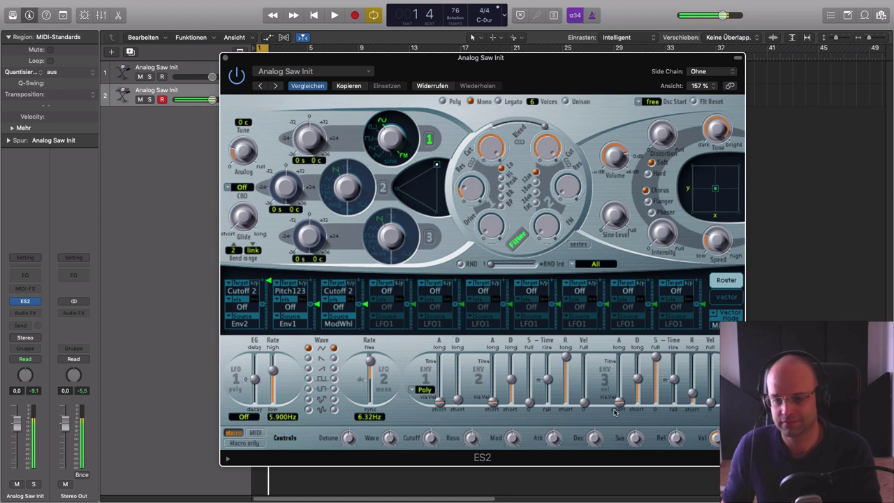
mouse_move(619, 407)
left_mouse_down()
mouse_move(617, 387)
mouse_move(612, 397)
left_mouse_up()
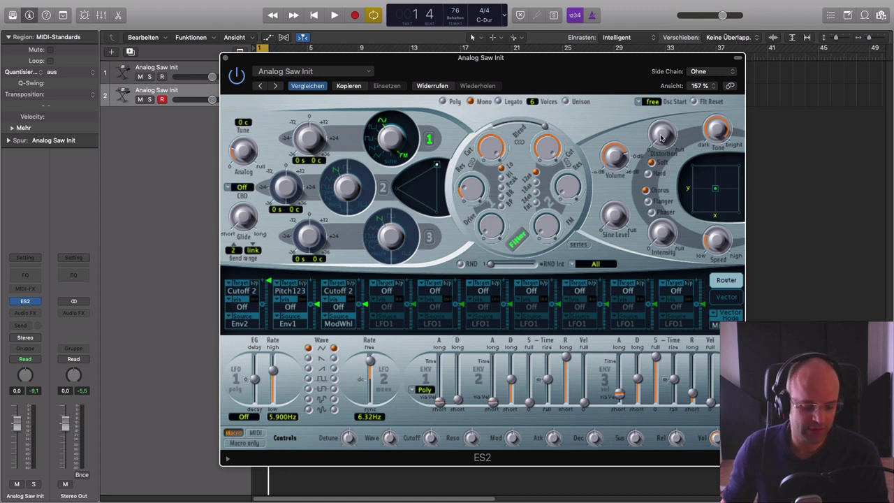
Step: Raise the amount of Soft distortion moderately and fine-tune it while playing the sound
left_click_drag(654, 142, 649, 91)
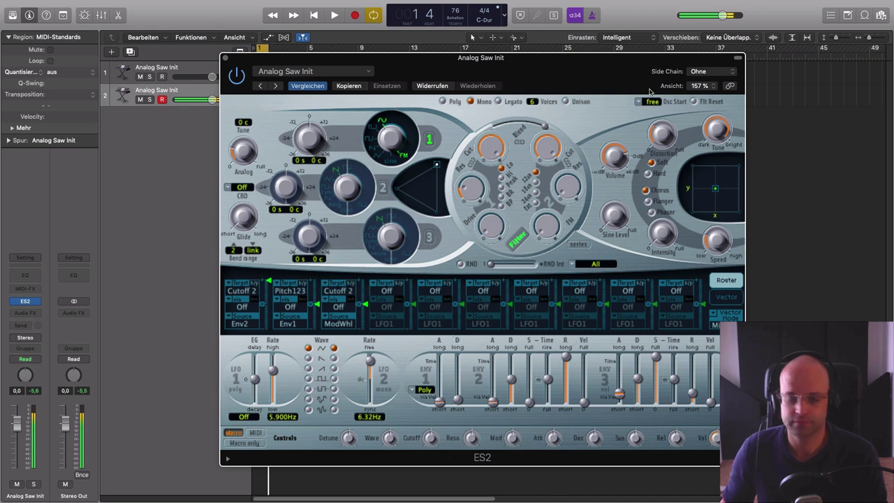
mouse_move(655, 136)
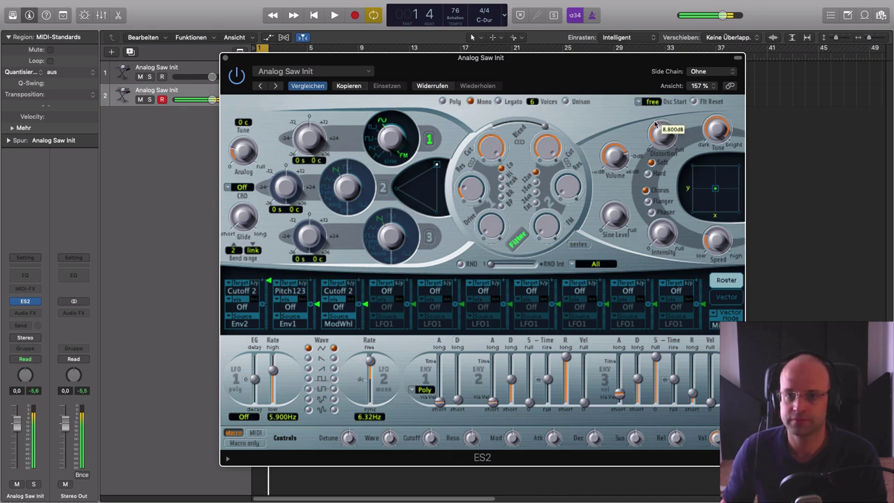
left_click_drag(656, 125, 659, 123)
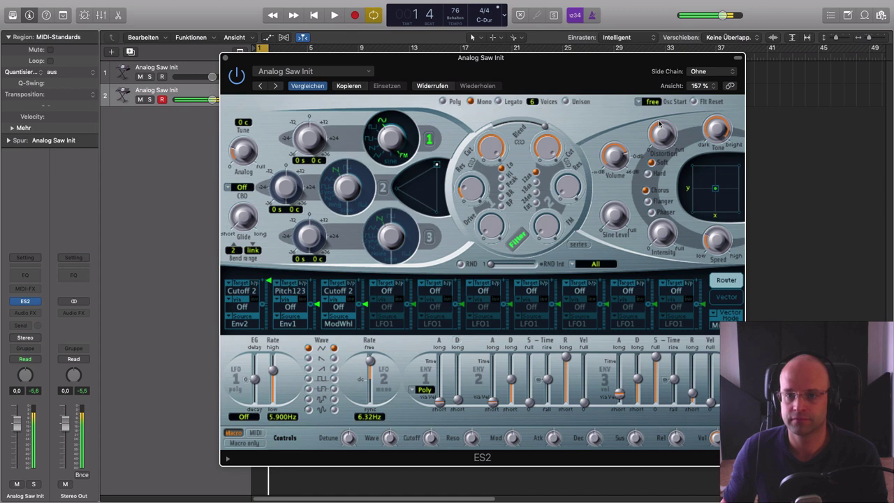
mouse_move(666, 136)
left_mouse_down()
mouse_move(661, 120)
mouse_move(658, 128)
left_mouse_up()
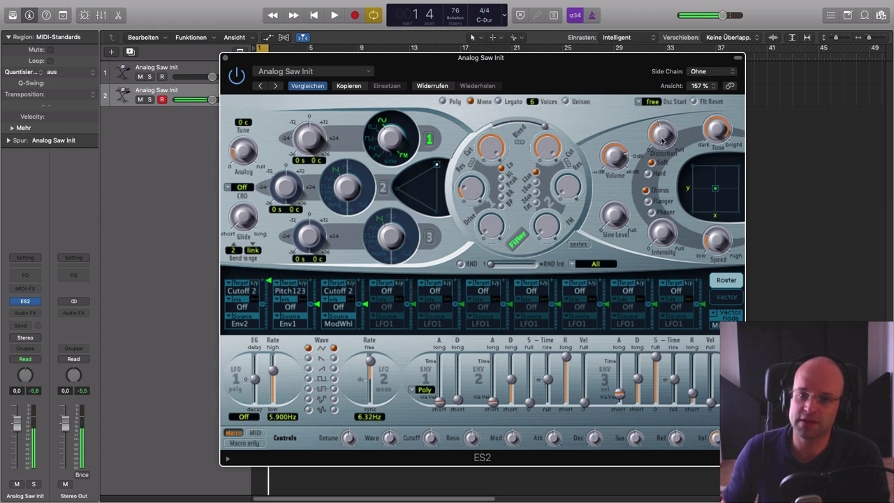
mouse_move(657, 151)
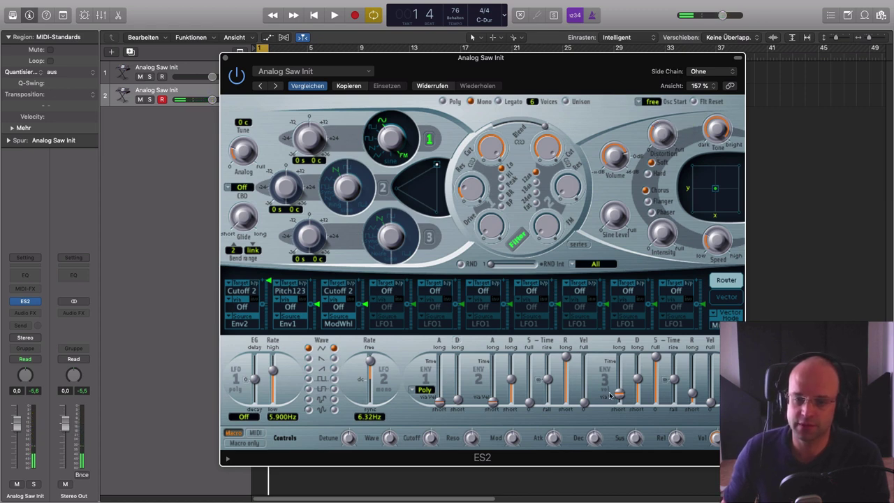
mouse_move(618, 394)
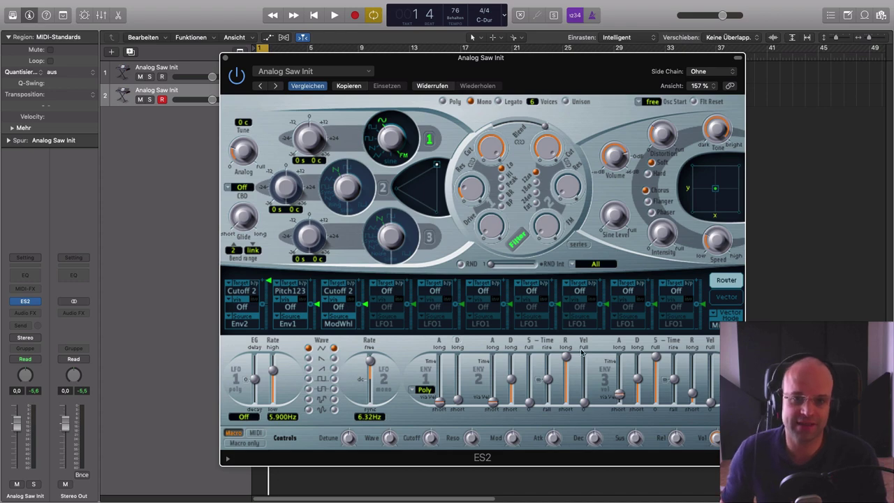
Step: Raise the Glide time to a medium amount, adjusting it by ear
left_click_drag(434, 71, 487, 72)
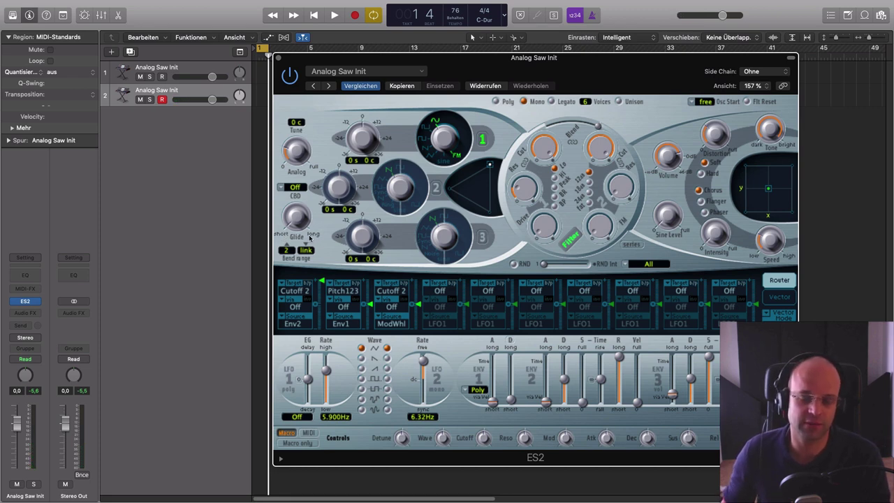
left_click_drag(299, 224, 262, 139)
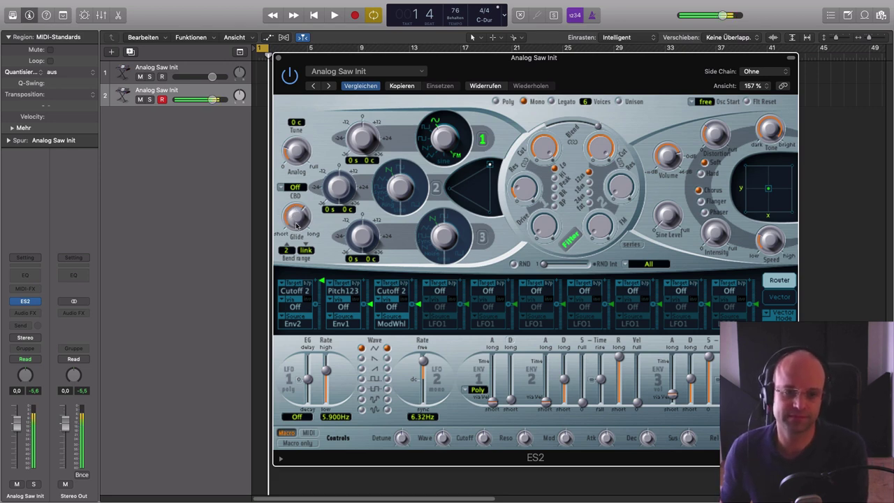
left_click_drag(295, 221, 296, 258)
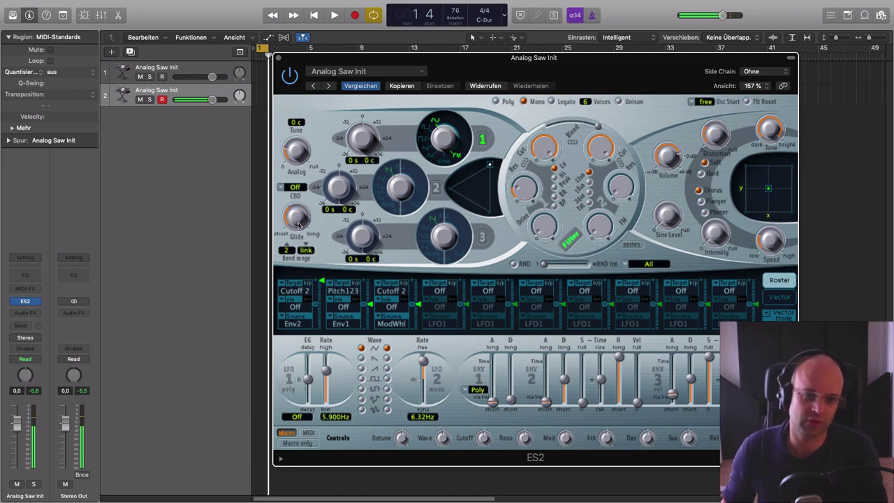
left_click_drag(298, 223, 296, 223)
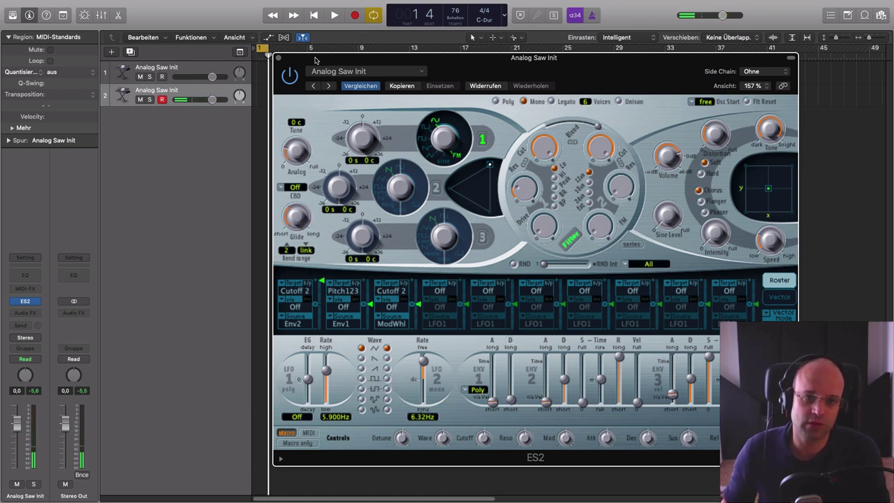
Step: Open the piano roll for the second track's one-bar region, uncover the note grid and add a C2 note at the start of bar 1
left_click_drag(317, 58, 360, 59)
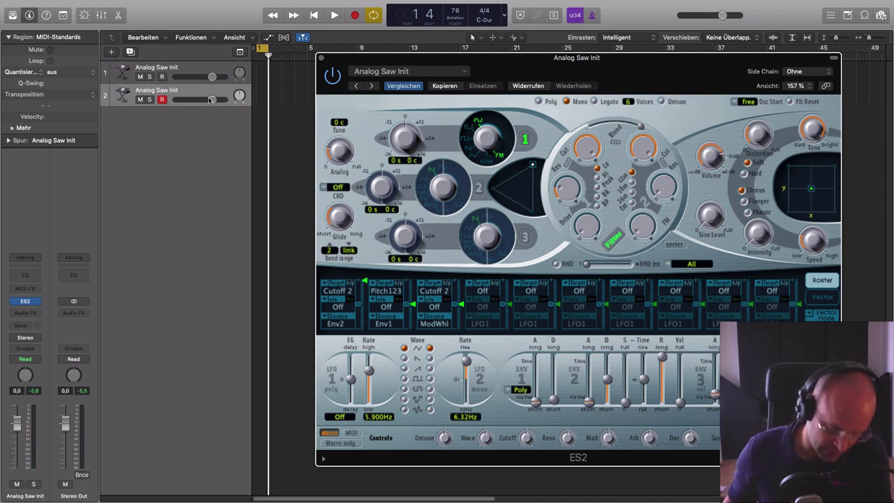
key("p")
left_click_drag(364, 58, 453, 58)
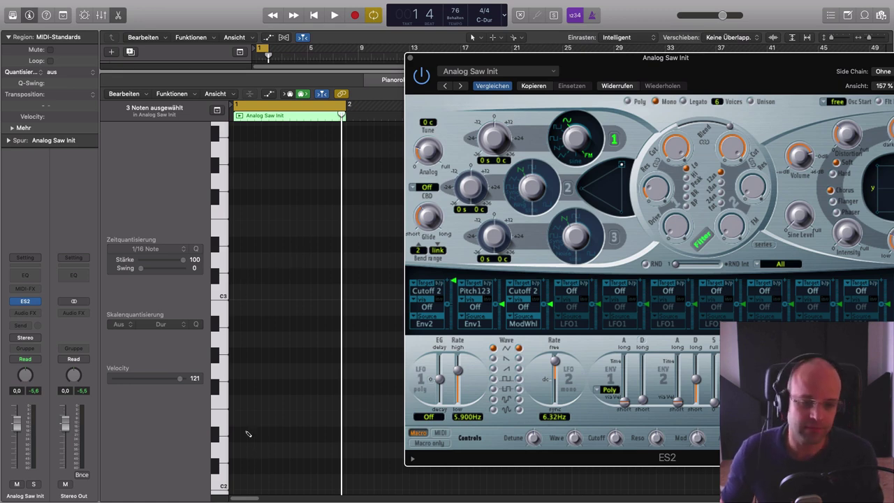
left_click(241, 484)
Step: Transpose the note down to C0 and lengthen it to nearly the full bar
scroll(253, 477, "down", 10)
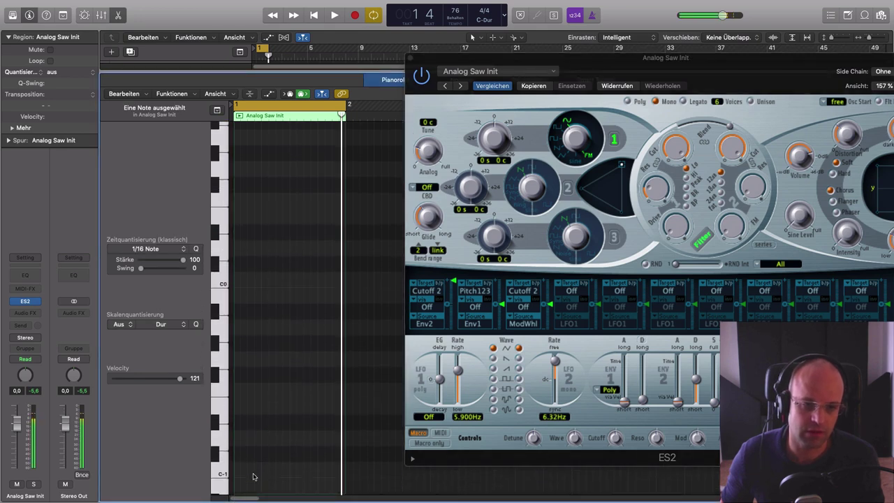
scroll(254, 478, "up", 5)
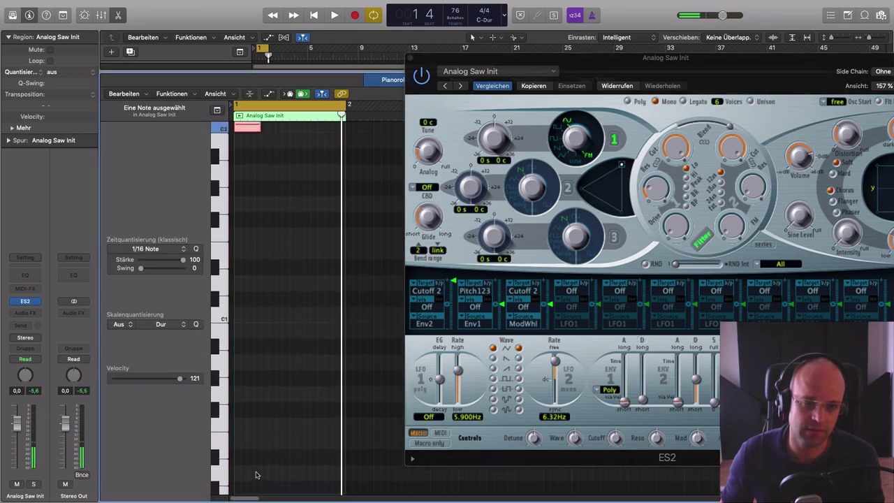
scroll(255, 475, "up", 2)
left_click_drag(253, 163, 256, 355)
scroll(257, 349, "down", 2)
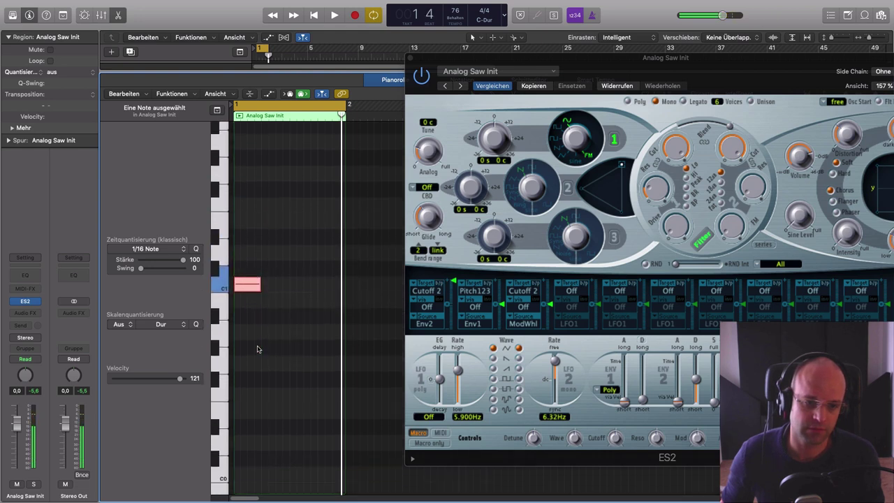
left_click_drag(252, 285, 341, 478)
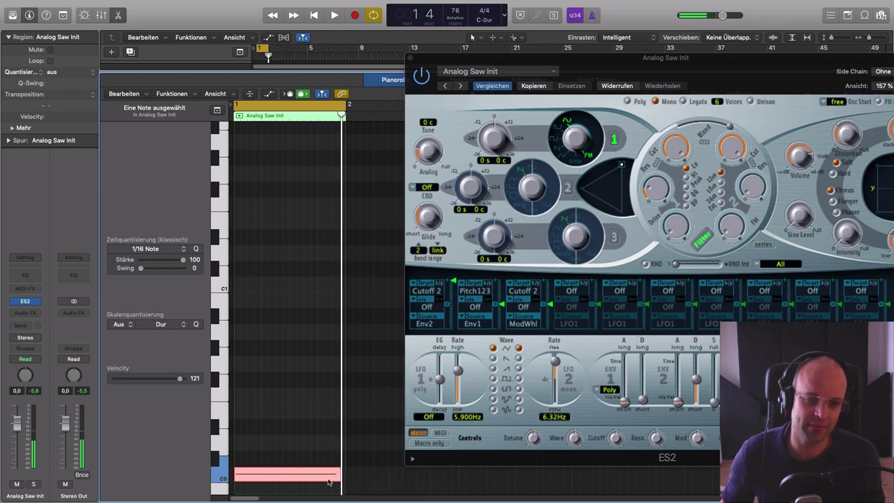
left_click(277, 476)
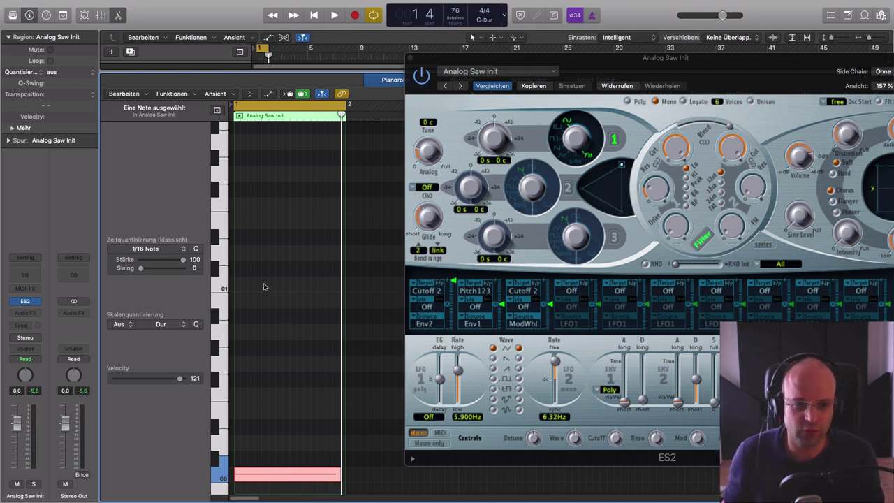
left_click(270, 476)
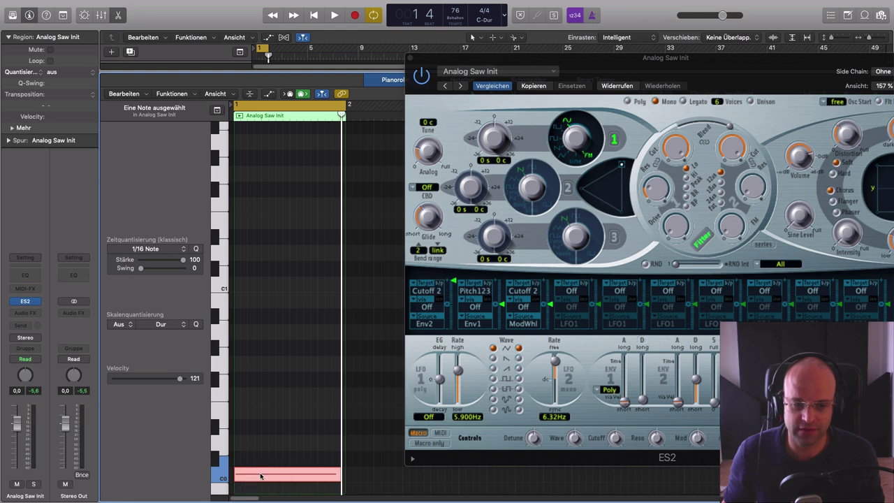
left_click(337, 480)
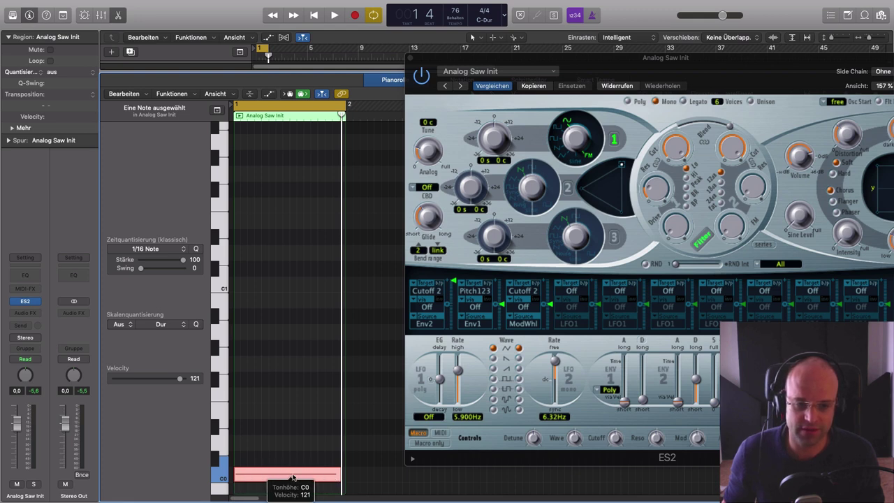
Step: Add a short C1 note on beat 2 above the sustained C0 note and play the loop to hear the glide
left_click(339, 476)
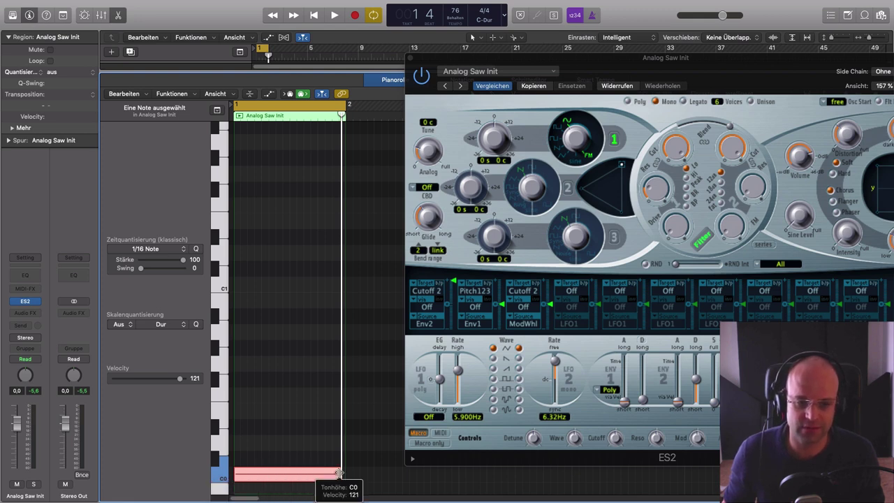
left_click(279, 470)
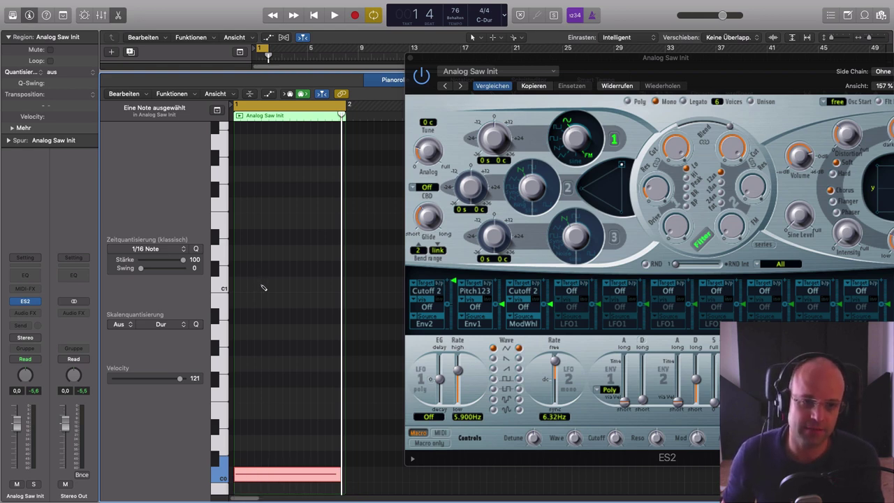
mouse_move(265, 286)
left_mouse_down()
mouse_move(370, 287)
mouse_move(278, 294)
left_mouse_up()
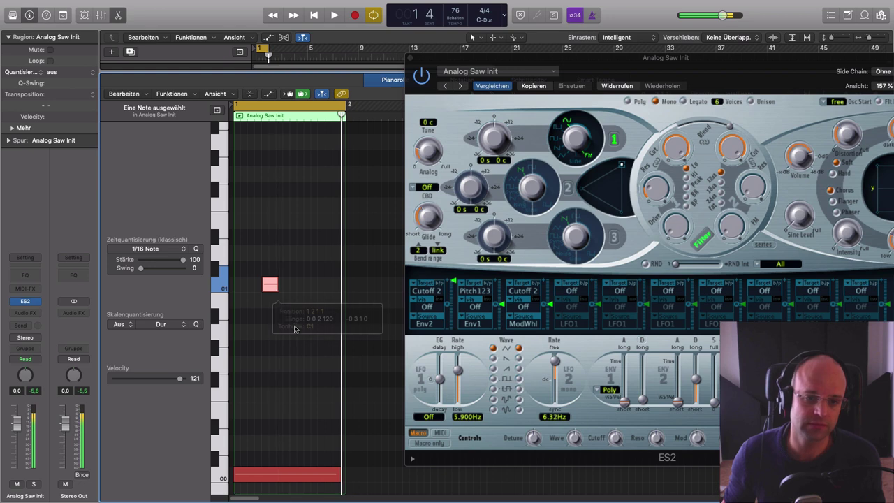
key("space")
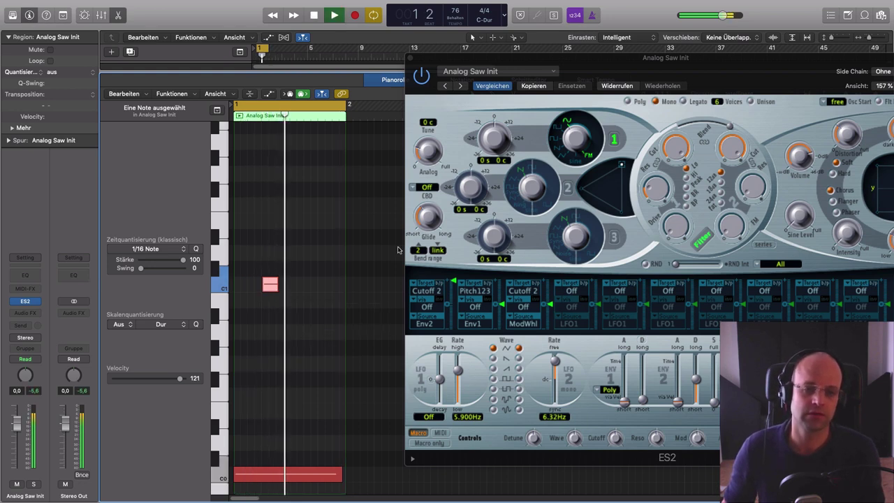
key("space")
key("space")
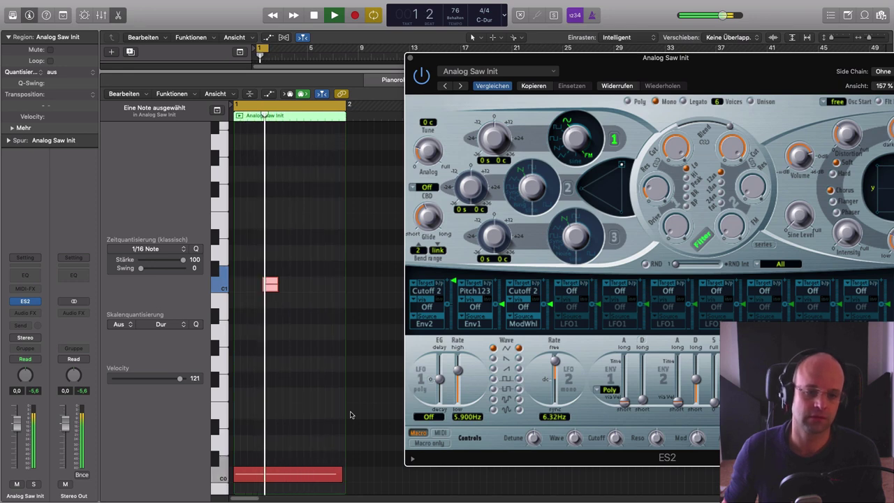
key("space")
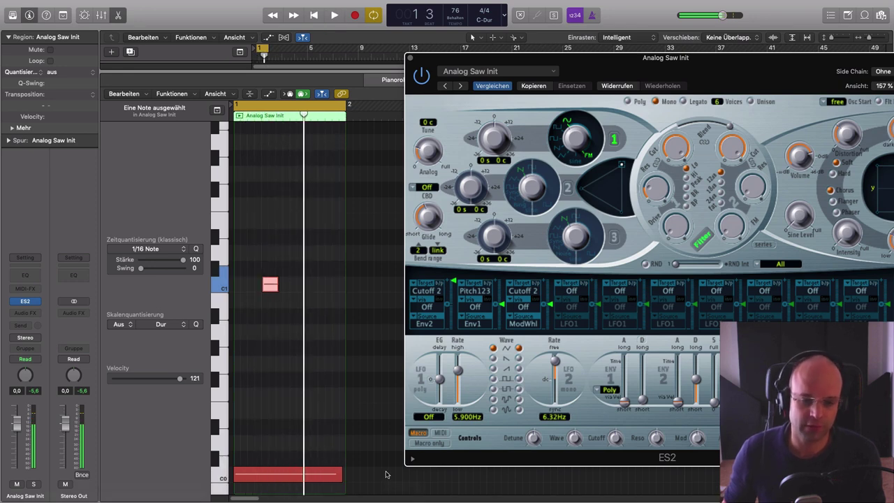
Step: Shorten the C0 note to end shortly before beat 4, add an overlapping G0 note up to the bar's end, and play the loop
left_click_drag(341, 475, 316, 483)
left_click_drag(270, 287, 334, 369)
key("space")
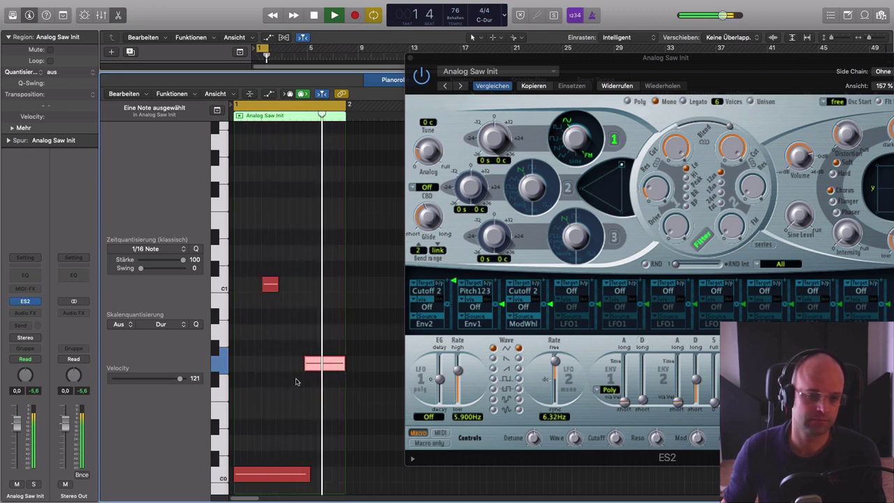
key("space")
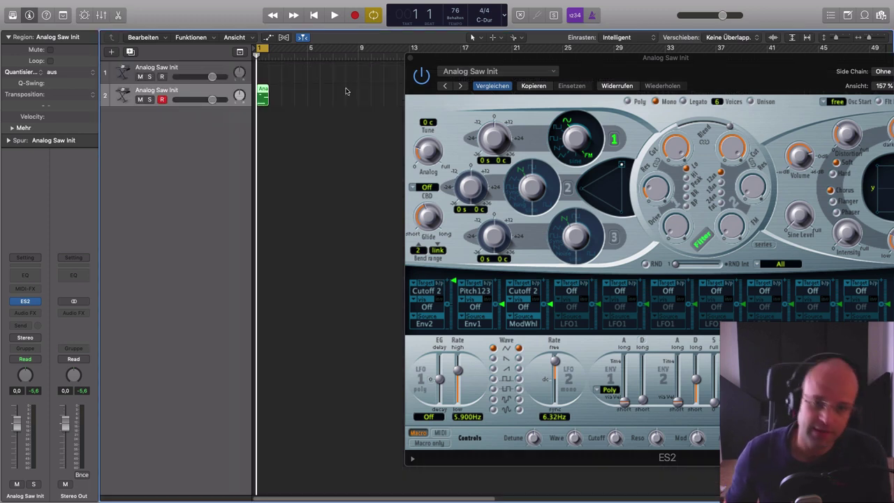
Step: Close the piano roll and move the ES2 window over the arrangement so its effect and envelope controls are in view
key("p")
left_click_drag(723, 77, 559, 67)
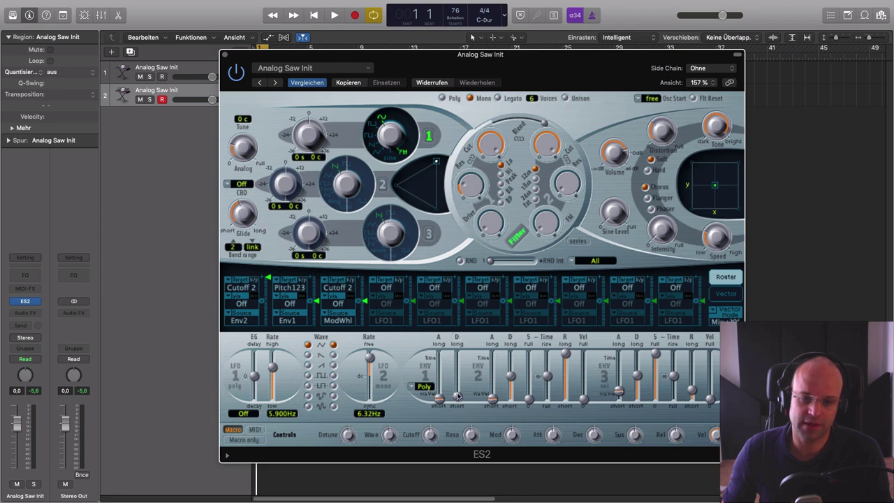
Step: Raise the attack time of Envelope 3 slightly and set the Distortion amount to 3.6 dB while playing the sound
mouse_move(458, 396)
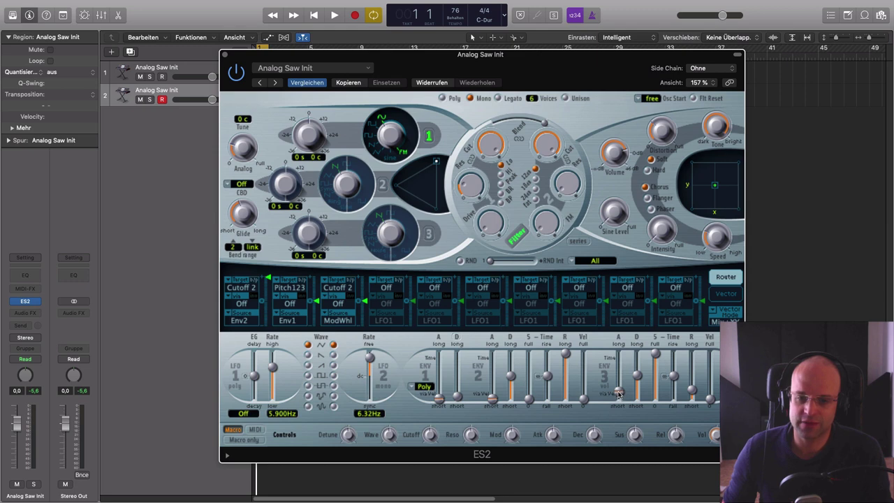
mouse_move(619, 393)
left_mouse_down()
mouse_move(620, 412)
mouse_move(623, 386)
left_mouse_up()
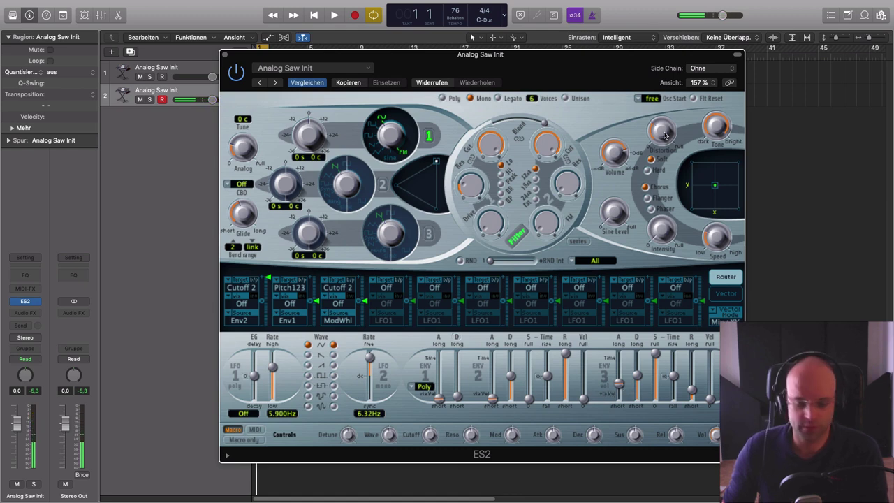
mouse_move(664, 134)
left_mouse_down()
mouse_move(659, 117)
mouse_move(662, 133)
left_mouse_up()
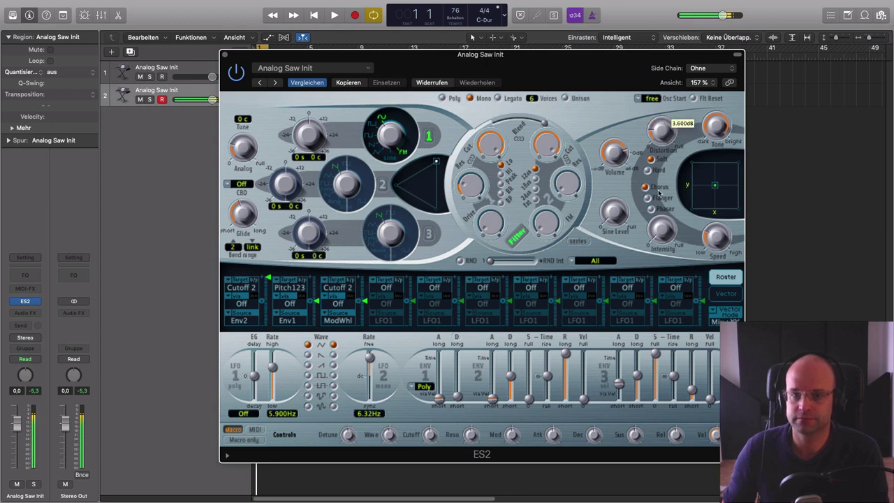